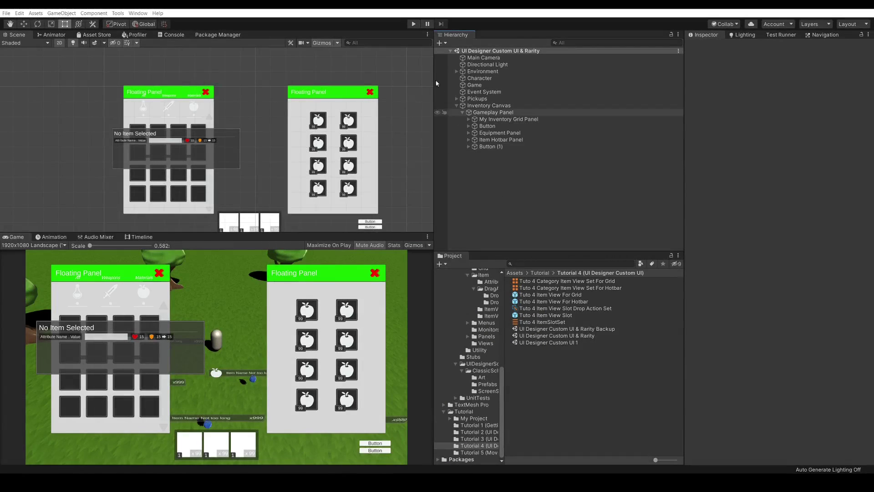
# Run the game, open the equipment and inventory panels, then select and deselect an equipment slot.
pyautogui.click(412, 24)
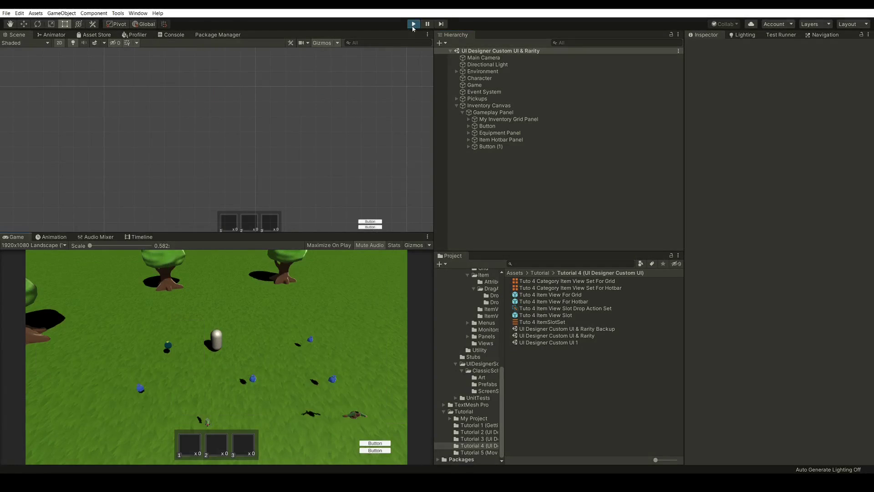
pyautogui.click(373, 444)
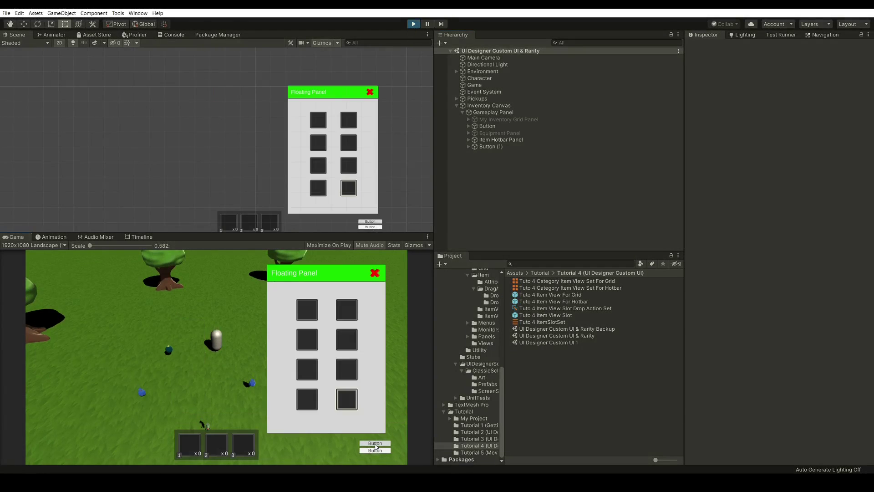
pyautogui.click(370, 449)
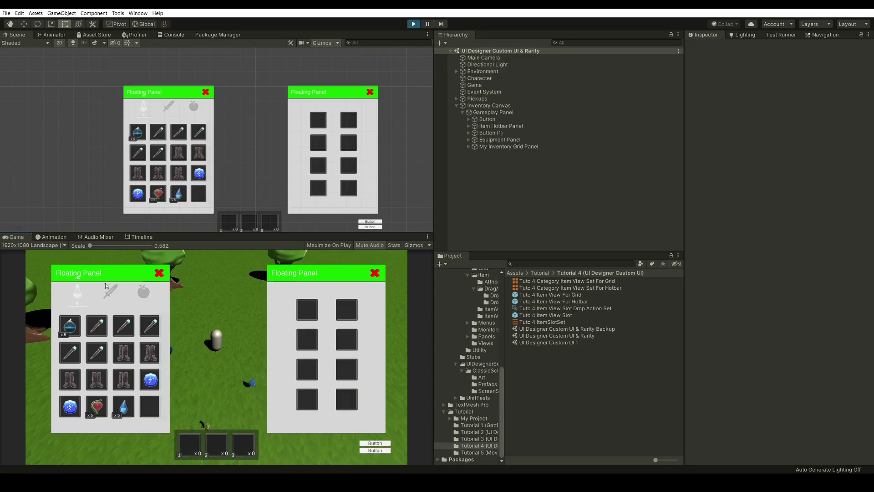
pyautogui.click(307, 339)
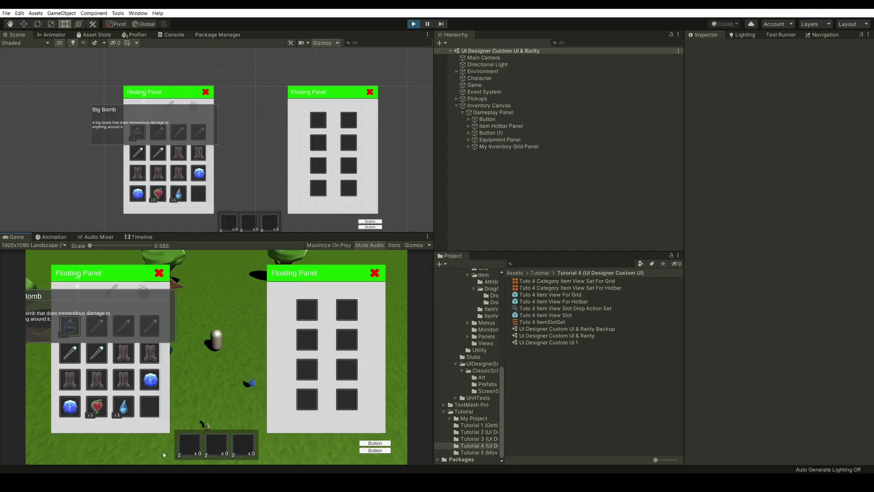
pyautogui.click(278, 430)
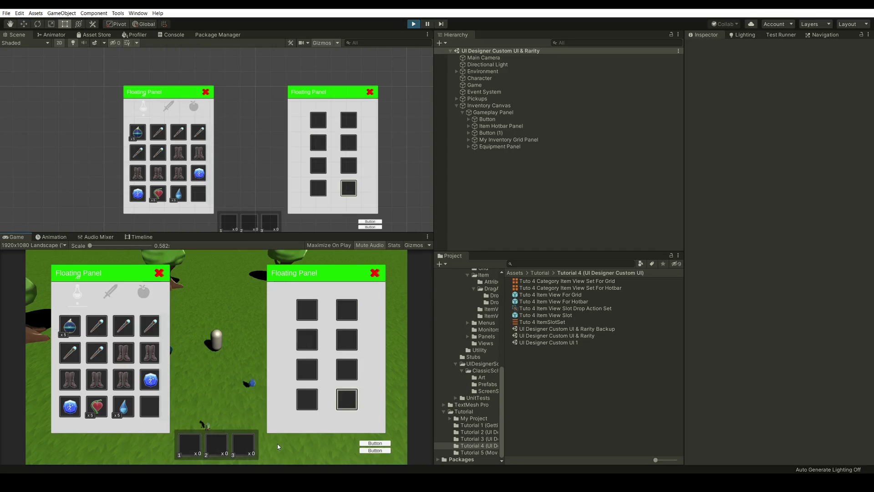
pyautogui.click(242, 463)
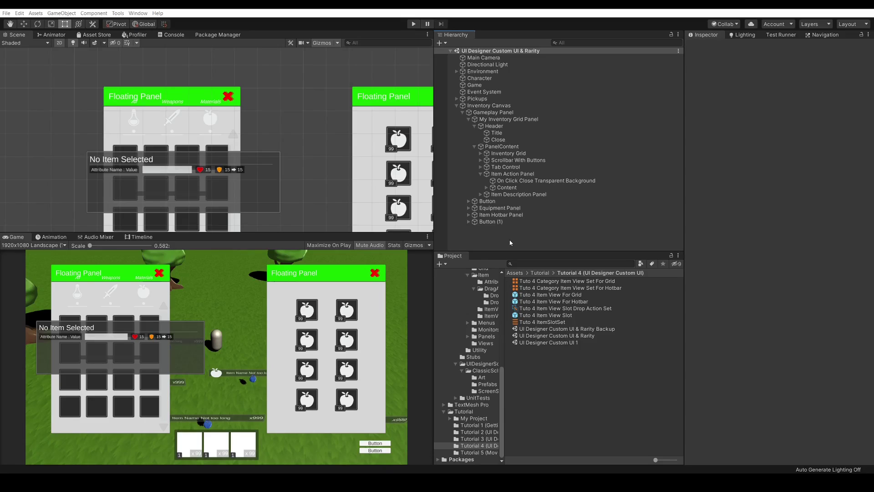
# Restyle the panel header as a dark-red ribbon titled 'Inventory' with a round close button.
pyautogui.click(494, 126)
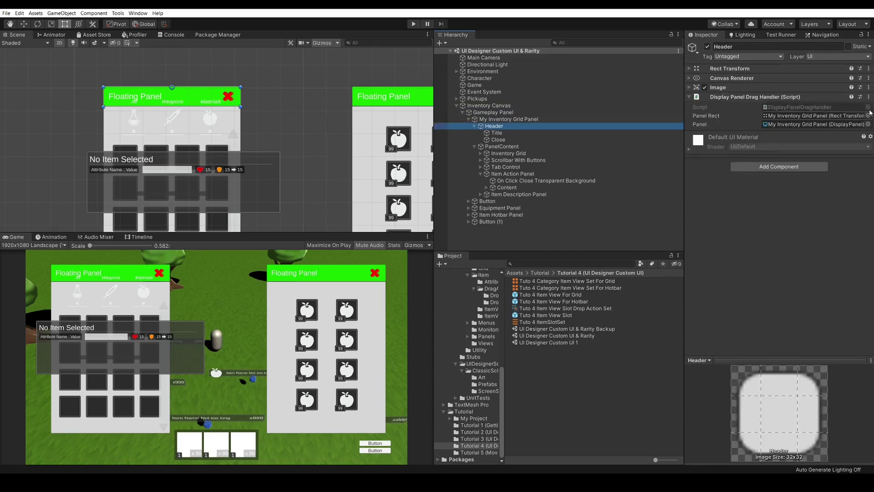
pyautogui.click(496, 133)
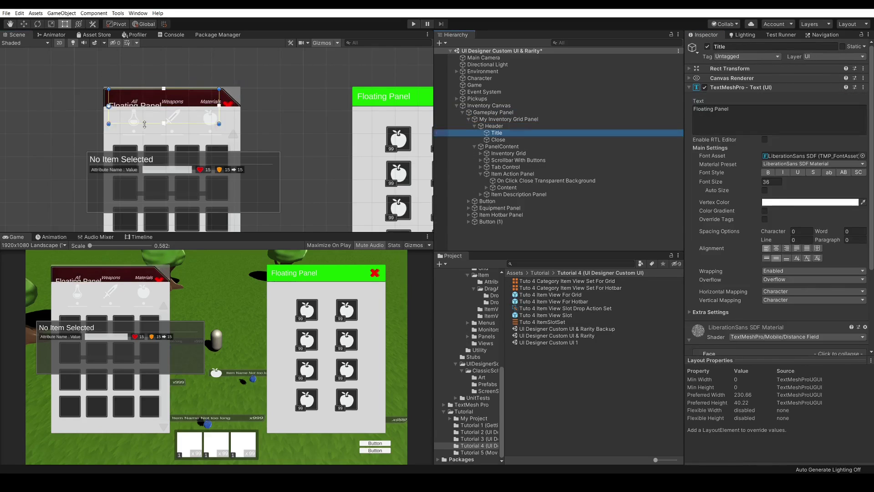
pyautogui.write('Inventory')
pyautogui.click(498, 139)
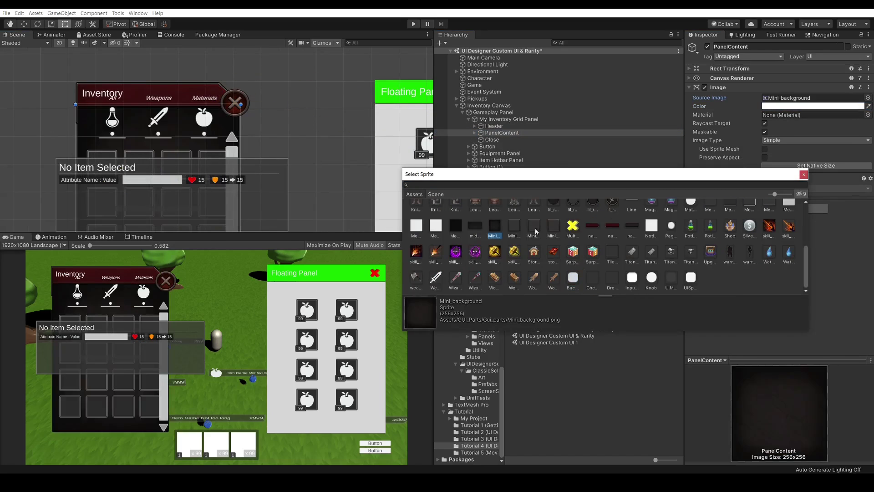
# Give the panel body a dark framed sprite and the Inventory Grid scrollbar handle a new sprite.
pyautogui.click(668, 213)
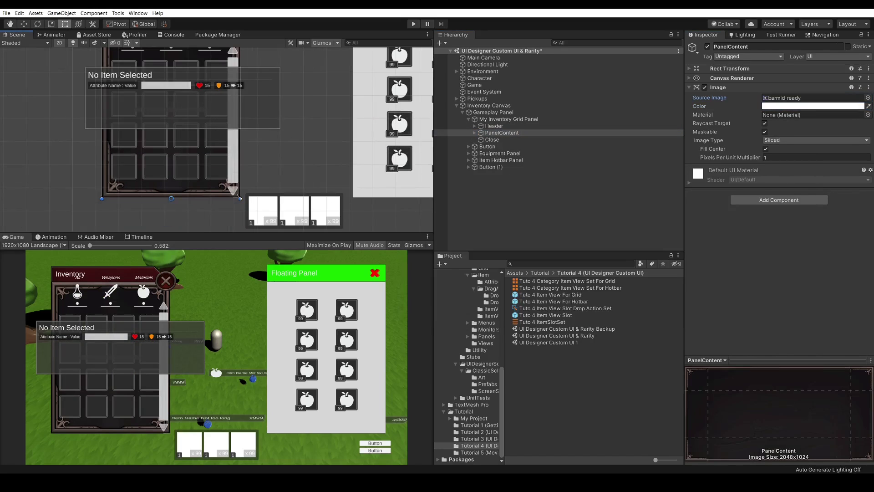
pyautogui.click(290, 220)
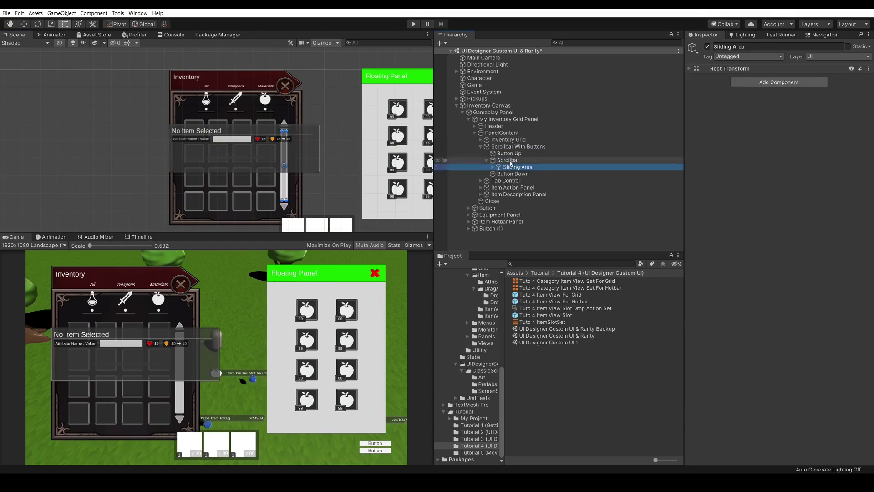
pyautogui.click(867, 97)
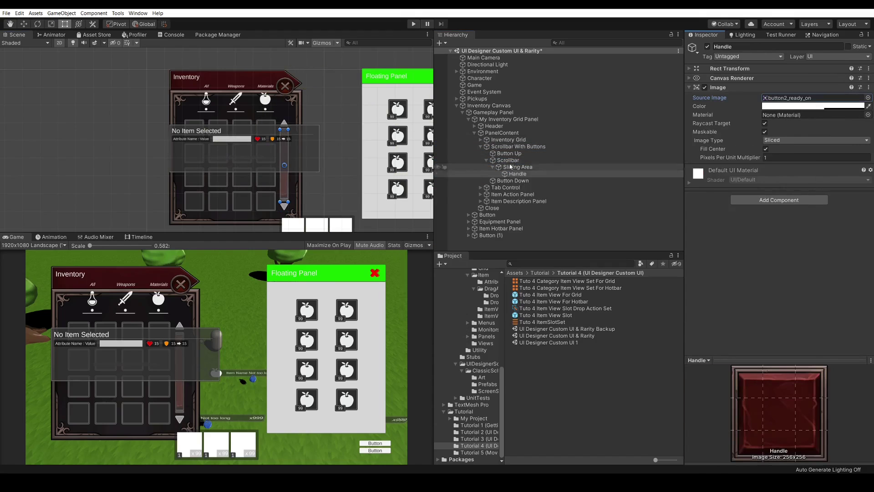
# Stretch-anchor Item Description, give it the bar_ready image, and extend its bottom edge downward.
pyautogui.click(522, 200)
pyautogui.click(703, 92)
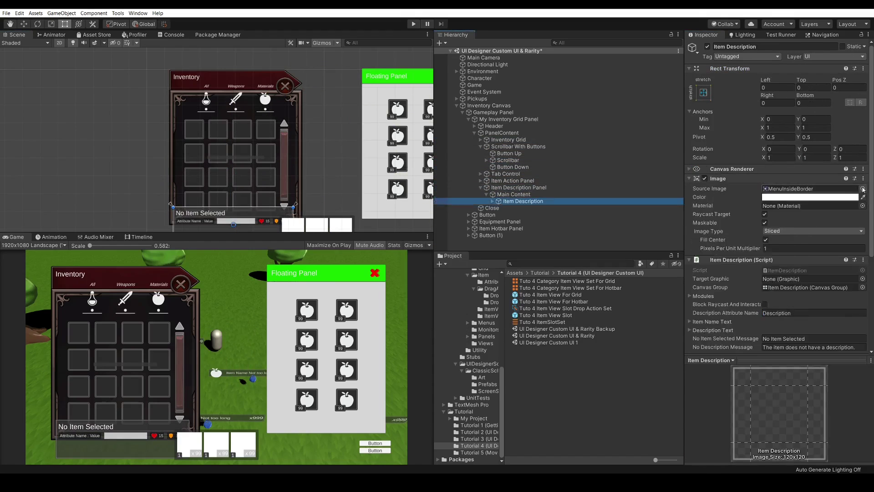
pyautogui.click(862, 188)
pyautogui.click(651, 210)
pyautogui.doubleClick(651, 210)
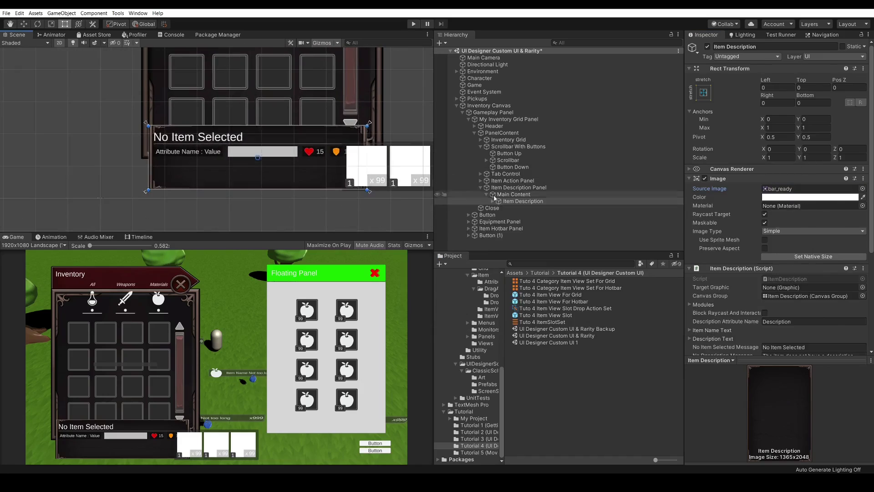
pyautogui.moveTo(275, 165); pyautogui.dragTo(275, 175)
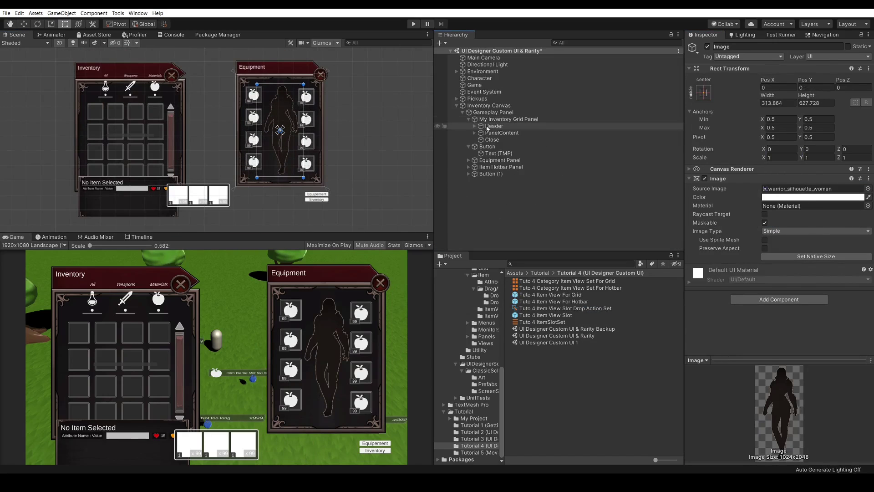
# Select the inventory panel's header and then its close button in the Hierarchy.
pyautogui.click(501, 126)
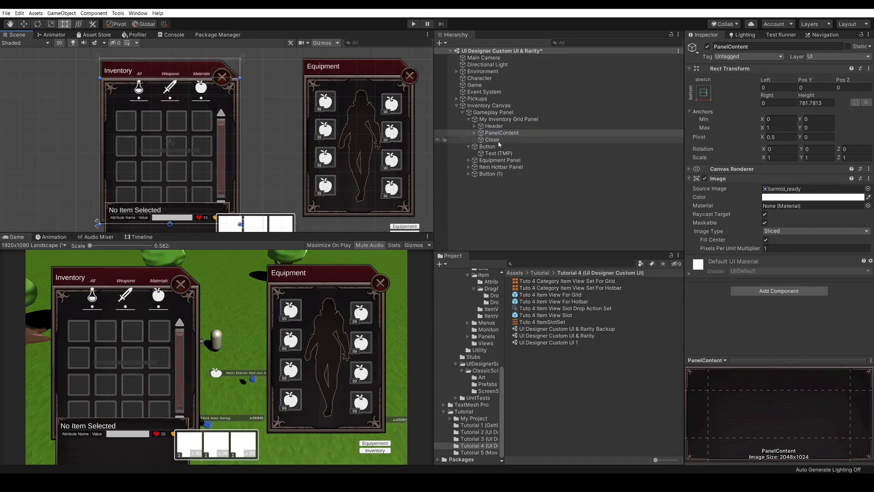
pyautogui.click(492, 139)
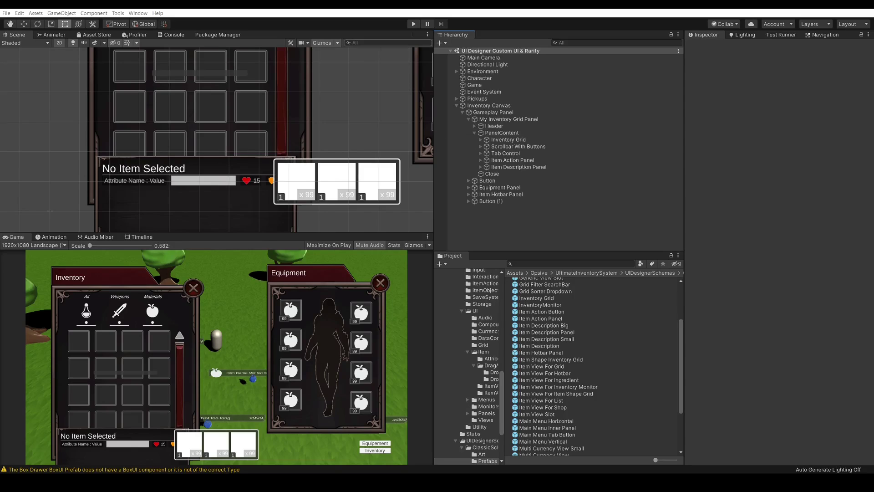
# Run the game, open the restyled equipment and inventory panels, and hover slots to show tooltips.
pyautogui.click(413, 24)
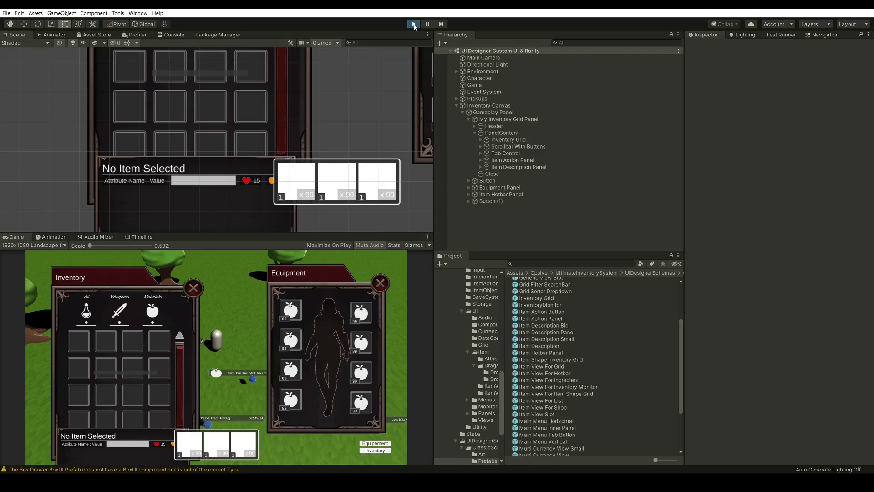
pyautogui.click(364, 444)
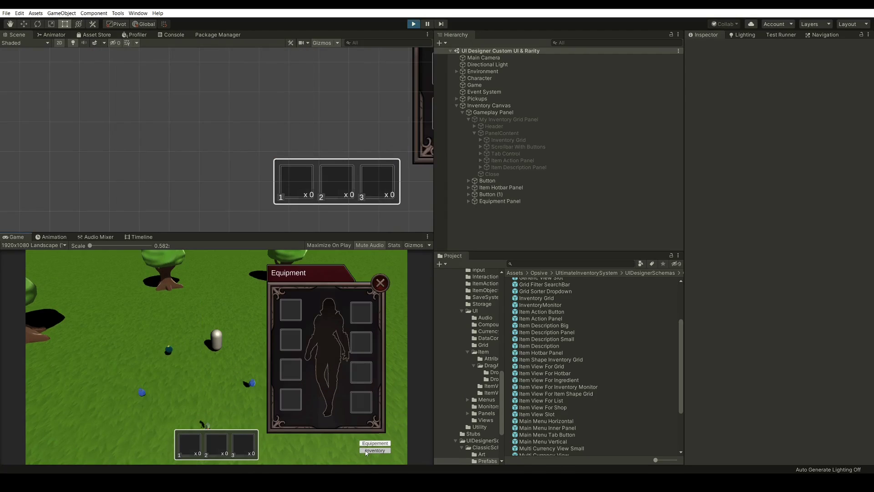
pyautogui.click(367, 450)
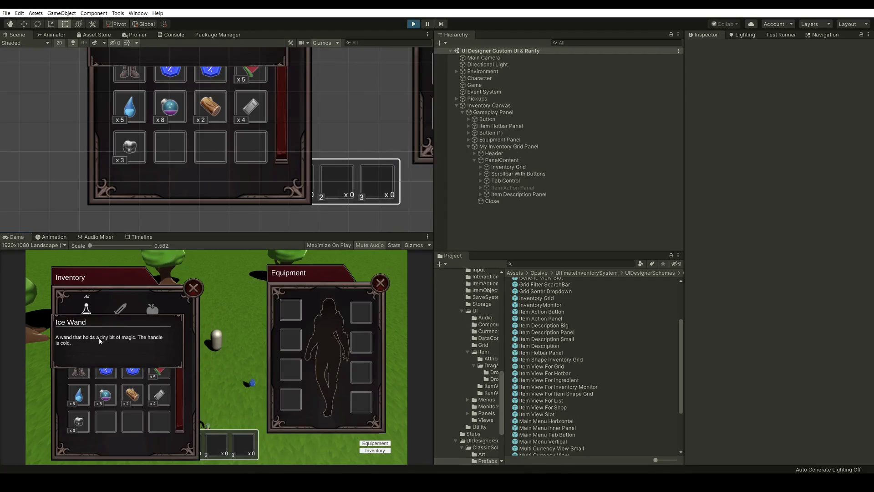
pyautogui.moveTo(151, 338)
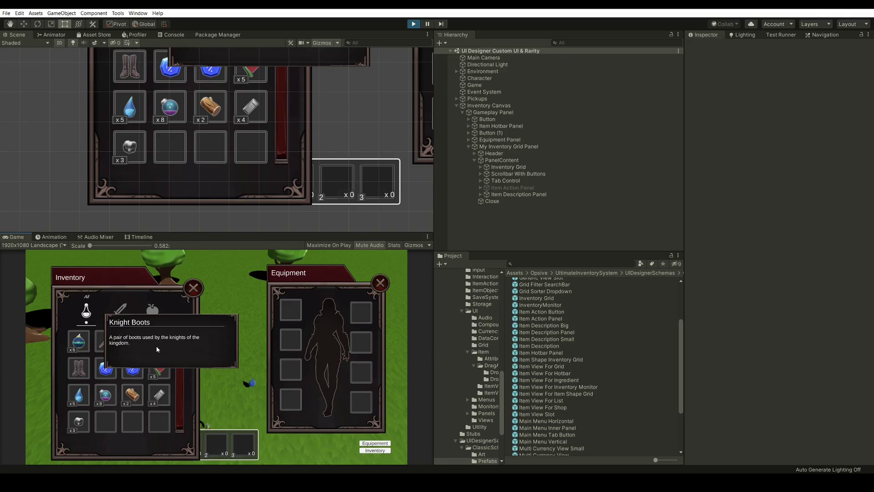
pyautogui.moveTo(83, 399)
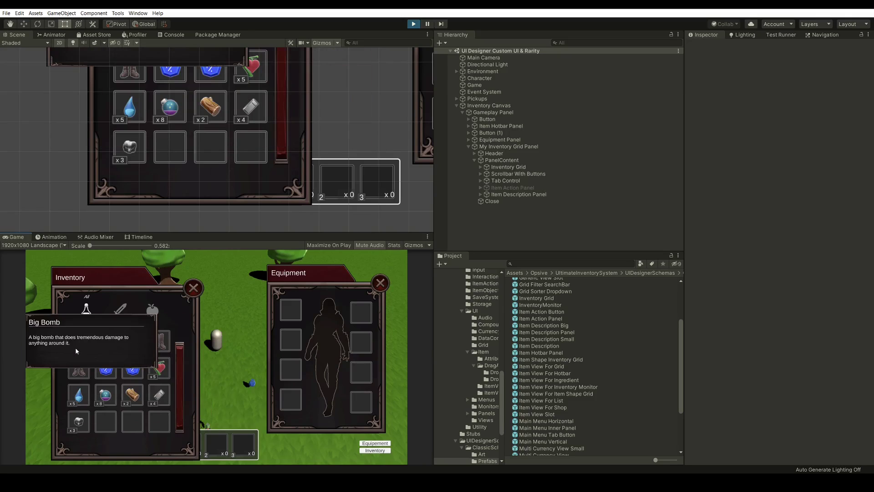
pyautogui.moveTo(156, 365)
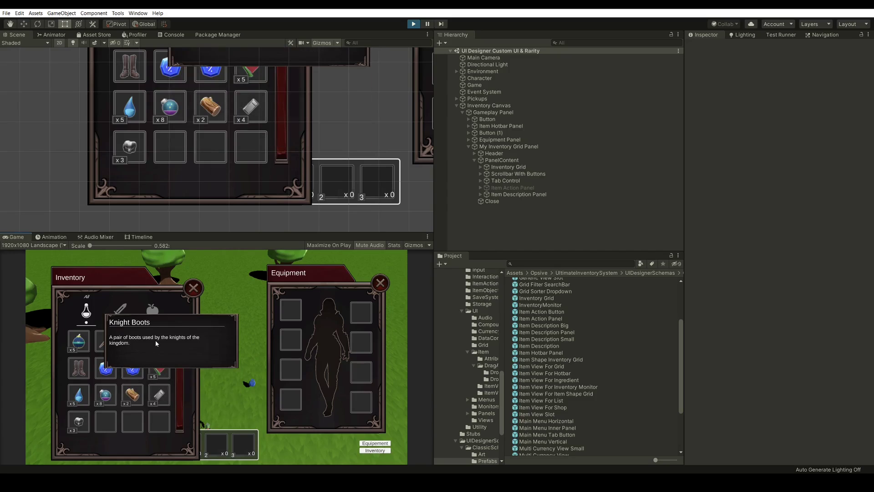
# On the Item Description Panel, enable the tooltip's set-anchor-position option and expand its position settings.
pyautogui.click(504, 195)
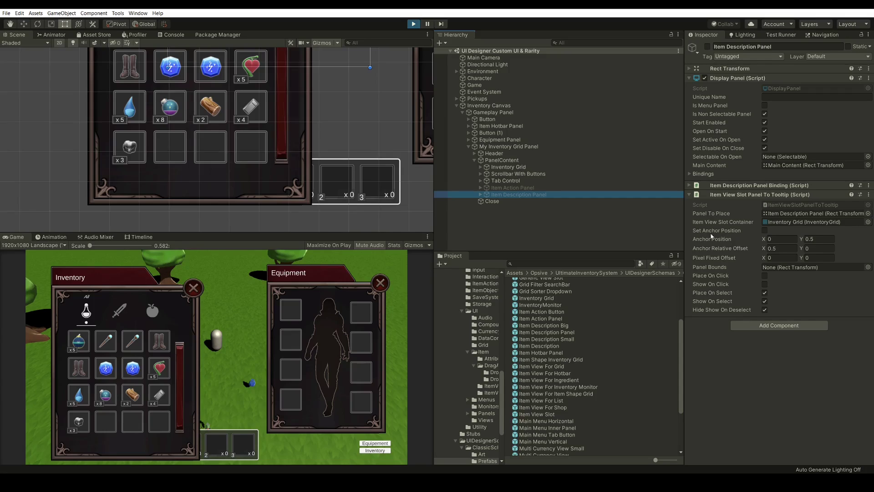
pyautogui.click(764, 231)
pyautogui.click(728, 68)
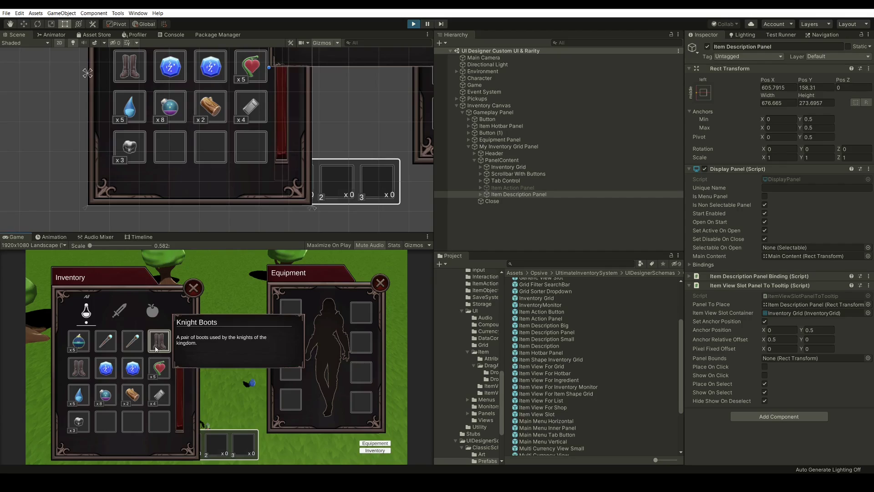
# Hover items to view tooltips, open and cancel the Knight Boots action menu, then stop play mode.
pyautogui.moveTo(73, 347)
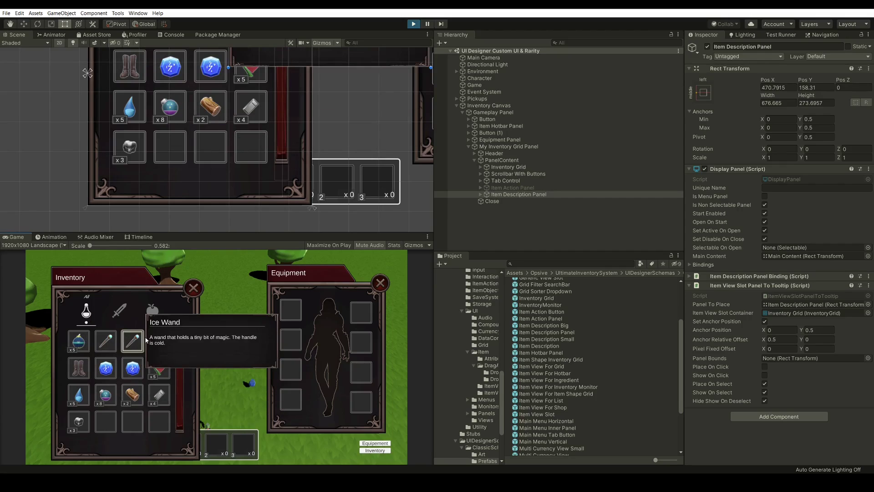
pyautogui.moveTo(163, 341)
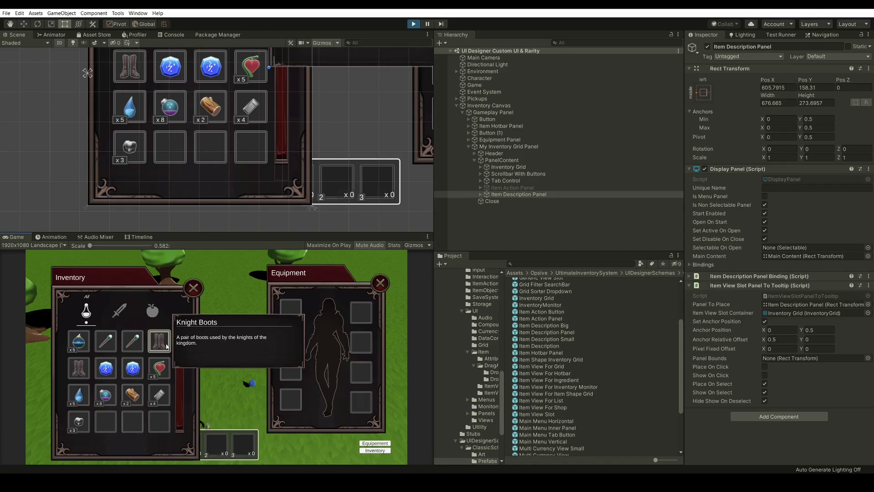
pyautogui.moveTo(106, 342)
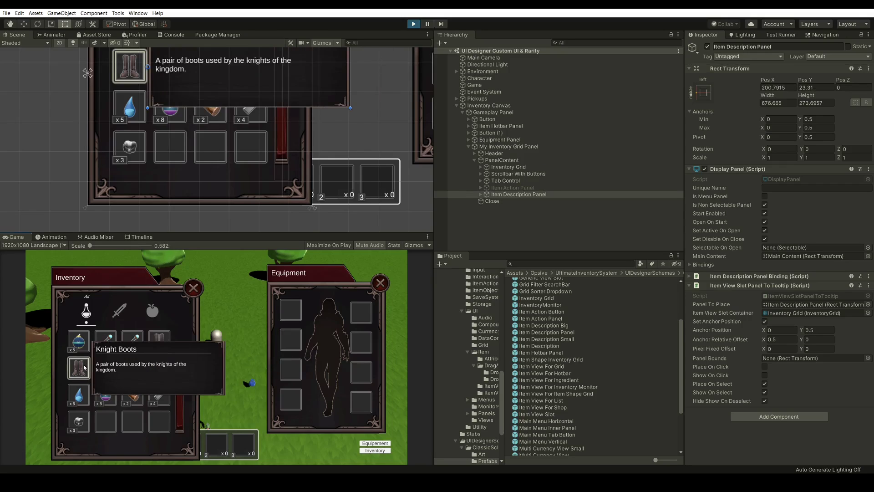
pyautogui.moveTo(109, 398)
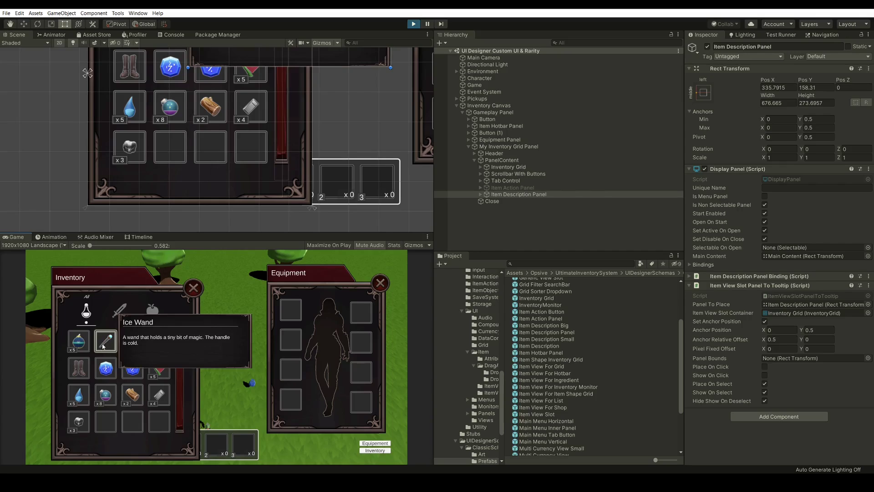
pyautogui.click(79, 375)
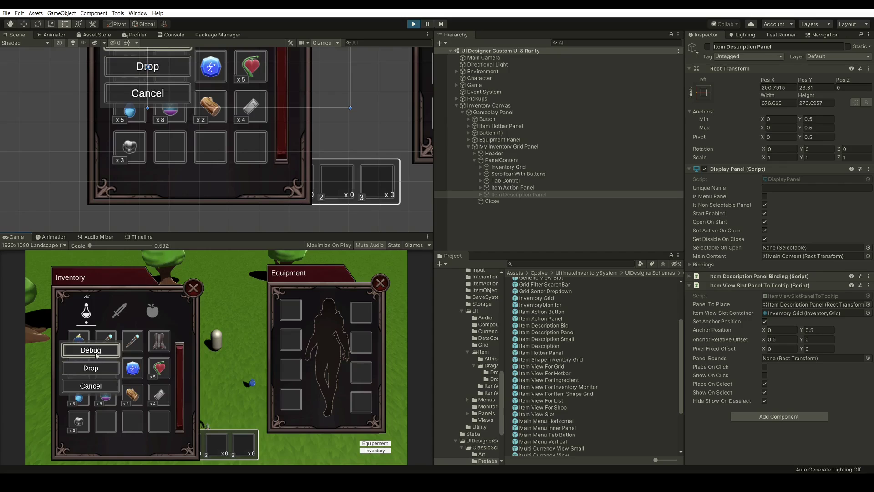
pyautogui.click(92, 388)
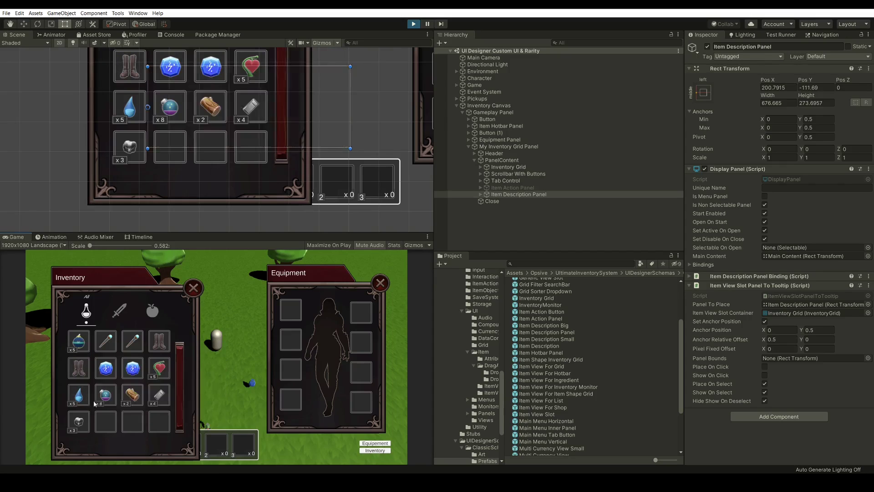
pyautogui.moveTo(161, 371)
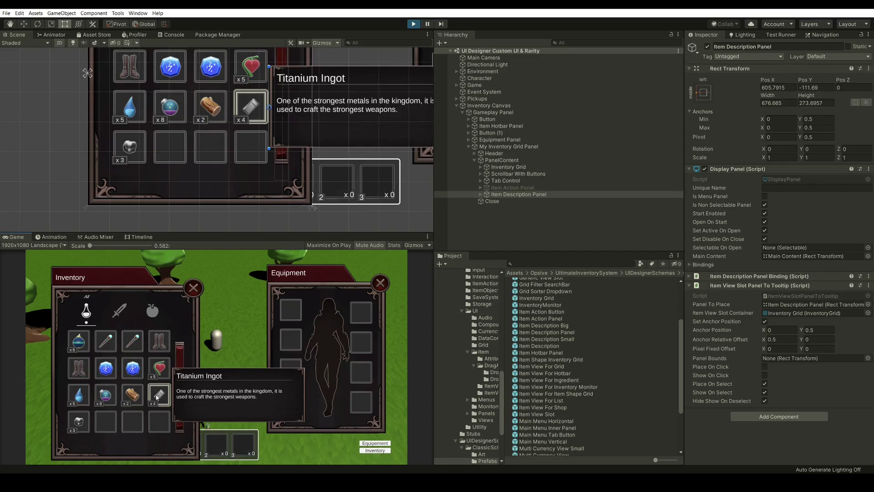
pyautogui.moveTo(81, 409)
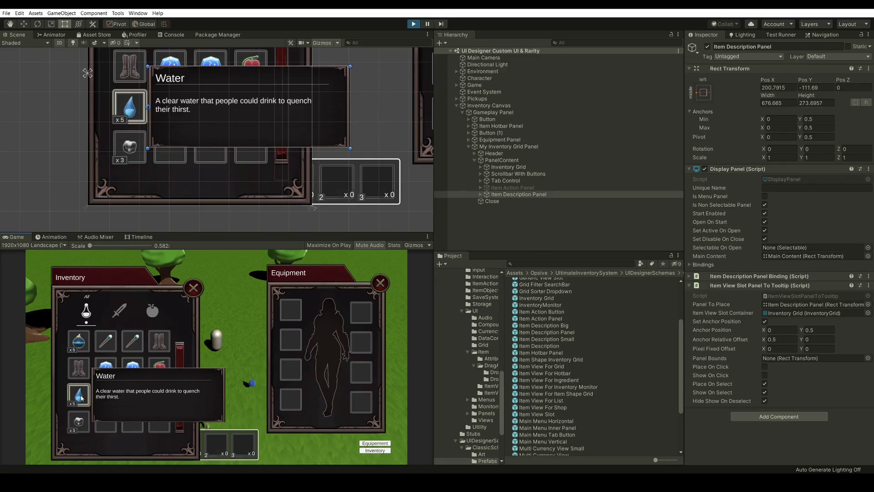
pyautogui.click(413, 24)
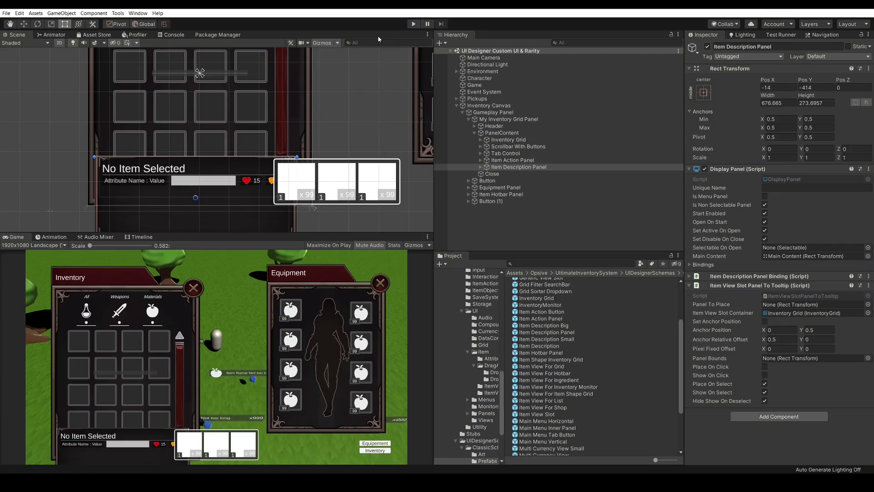
# Open the Opsive UI Designer, move the Inventory Manager window upper left, and scroll to Item View Drawer.
pyautogui.click(118, 13)
pyautogui.moveTo(130, 23)
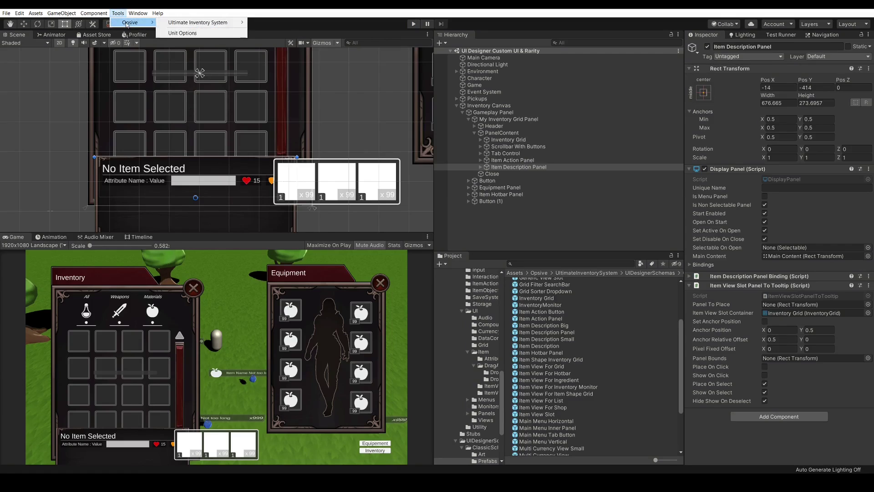
pyautogui.moveTo(227, 26)
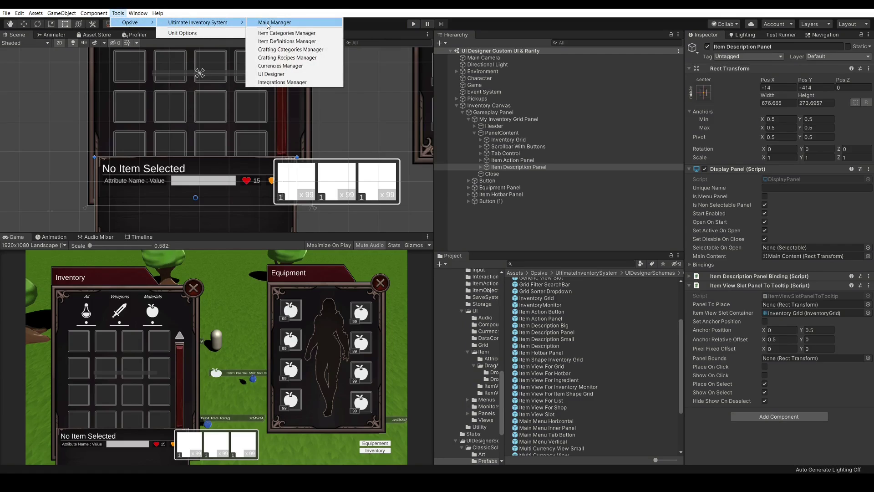
pyautogui.click(269, 74)
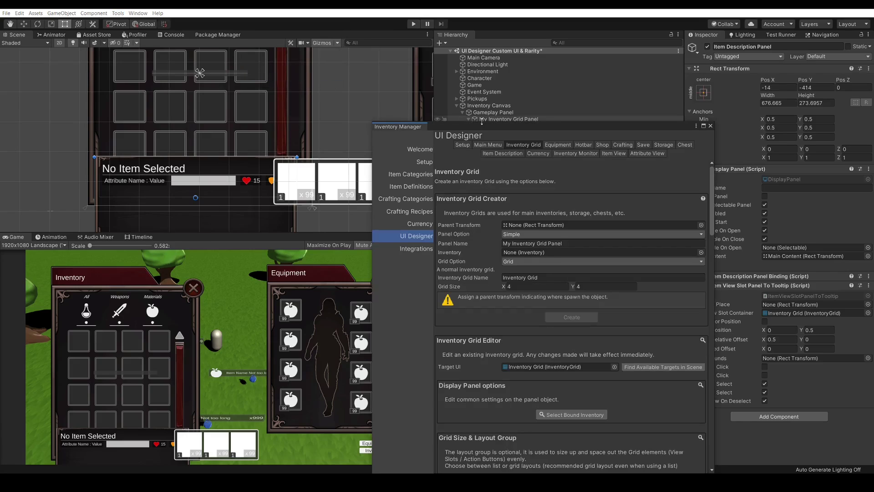
pyautogui.moveTo(484, 129); pyautogui.dragTo(160, 37)
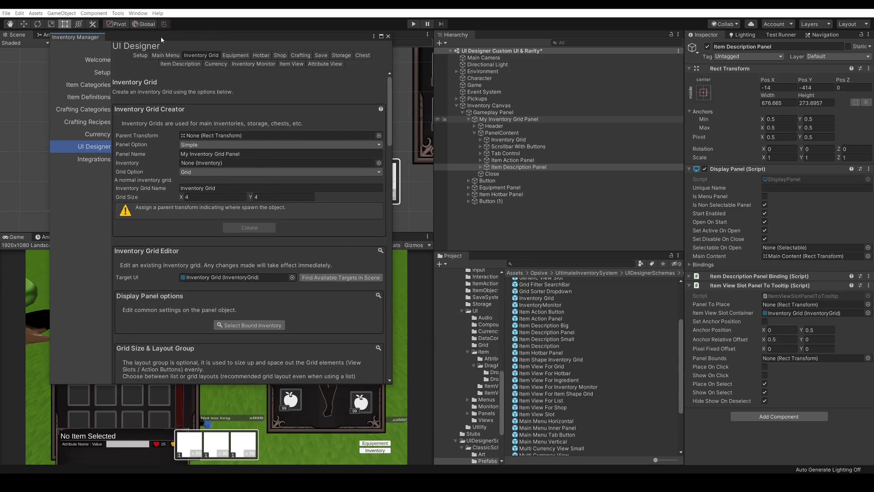
pyautogui.scroll(-15, 212, 141)
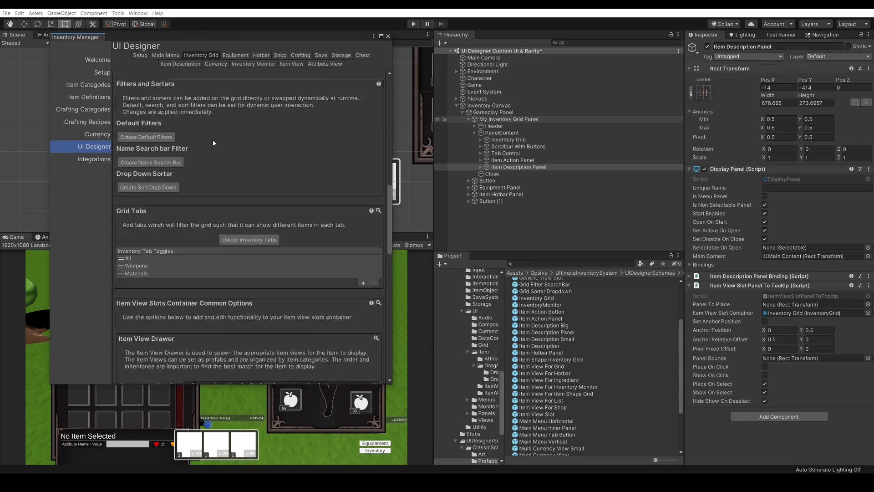
pyautogui.scroll(-1, 212, 143)
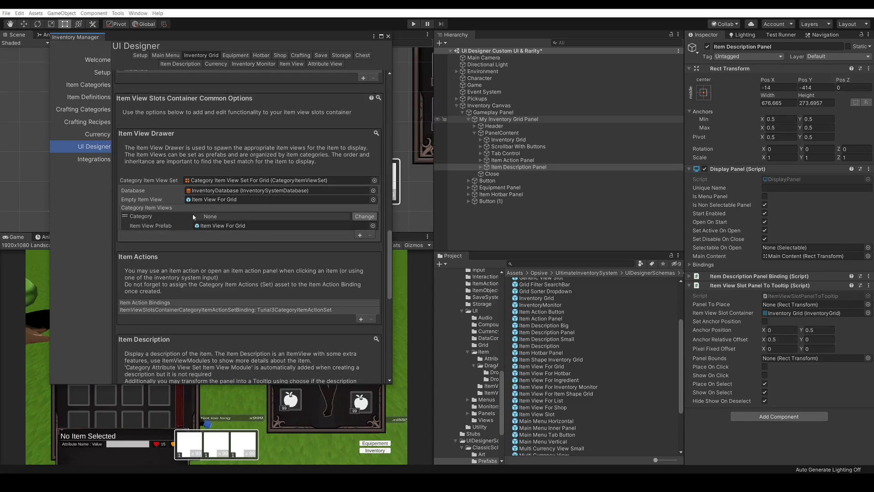
# Show the Inventory Grid's Item View Drawer and add a Weapons category item view entry.
pyautogui.click(375, 134)
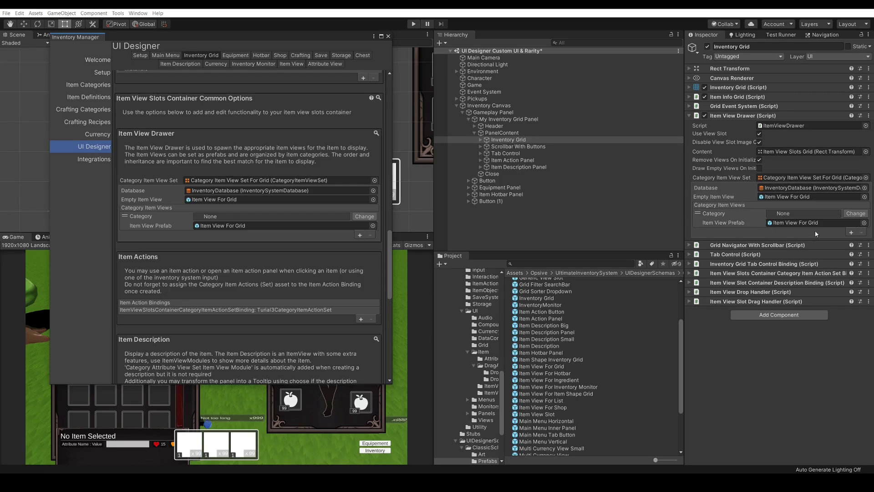
pyautogui.click(850, 232)
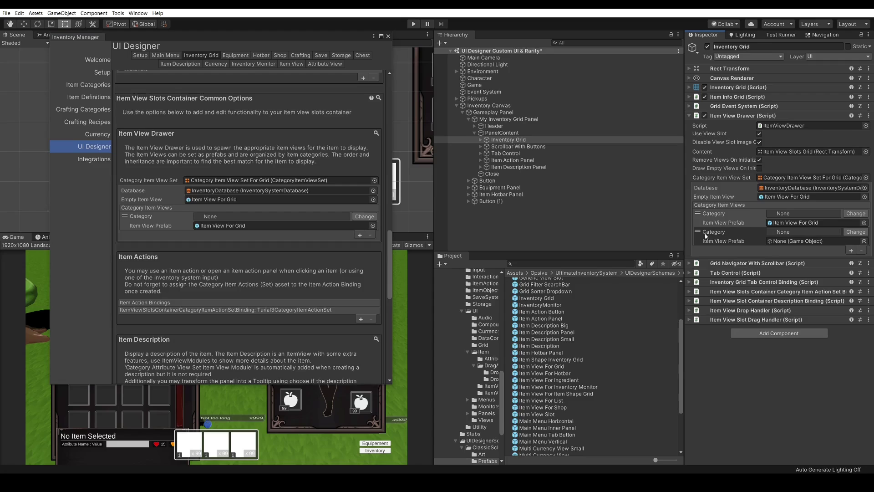
pyautogui.click(855, 232)
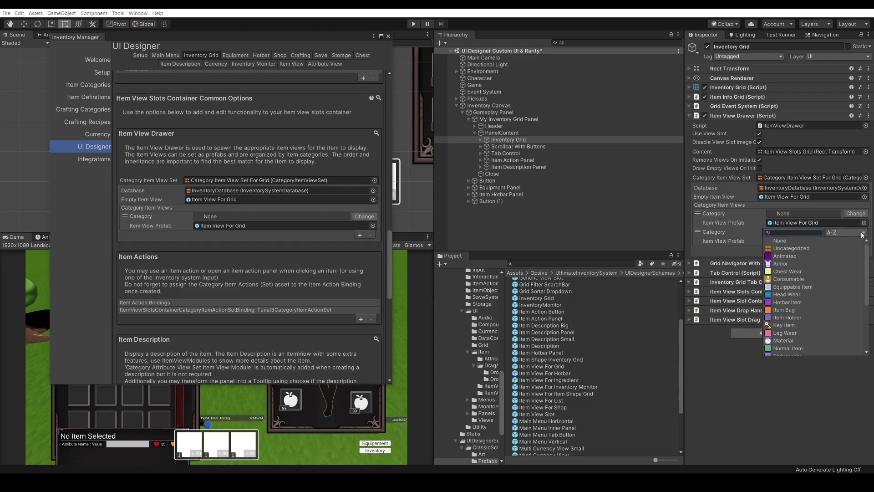
pyautogui.write('weap')
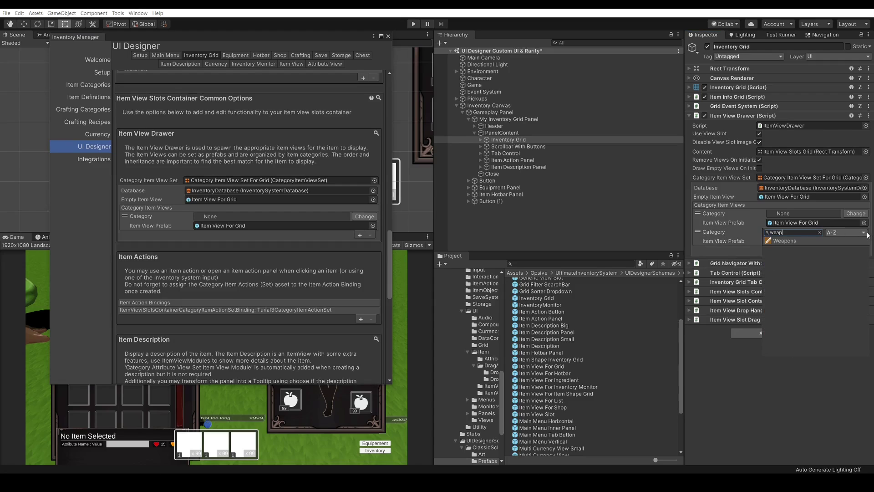
pyautogui.click(842, 241)
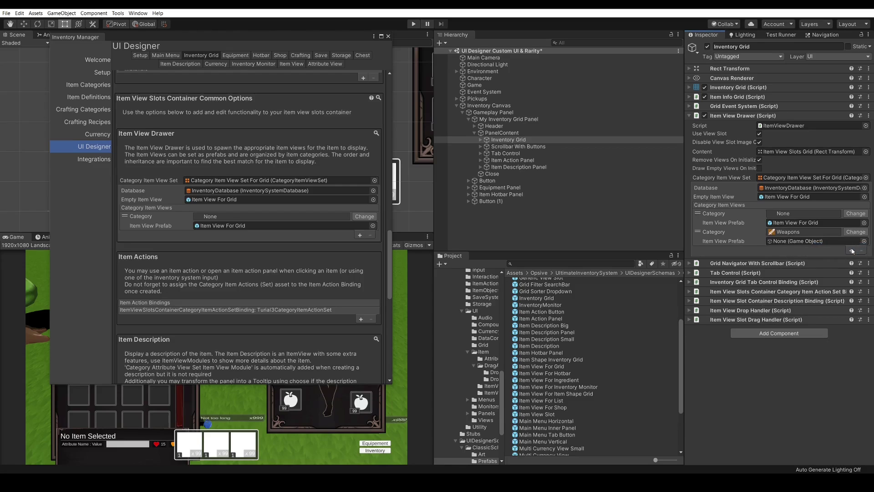
# Add two more category item view entries set to Armor and Material.
pyautogui.click(851, 250)
pyautogui.click(851, 251)
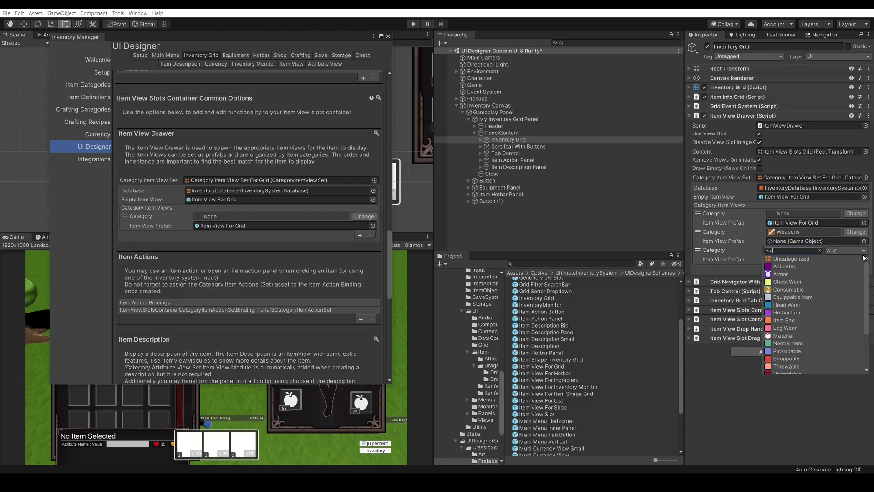
pyautogui.write('armo')
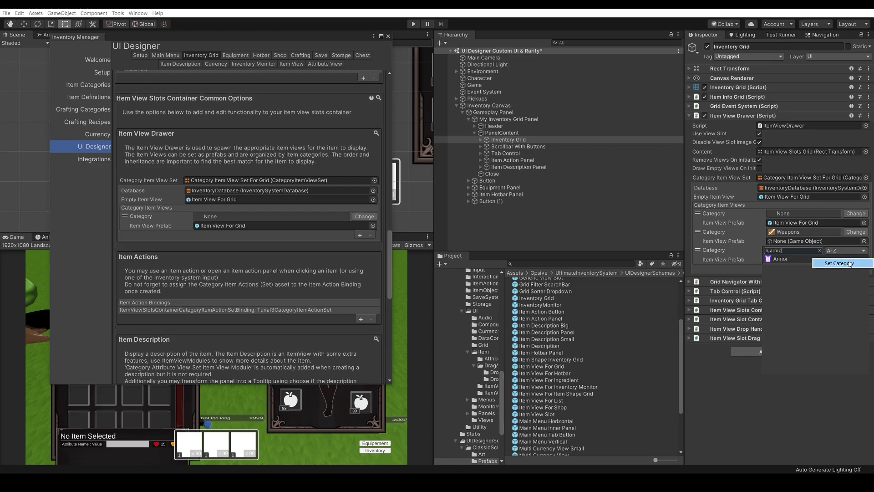
pyautogui.click(849, 259)
pyautogui.click(850, 269)
pyautogui.click(851, 268)
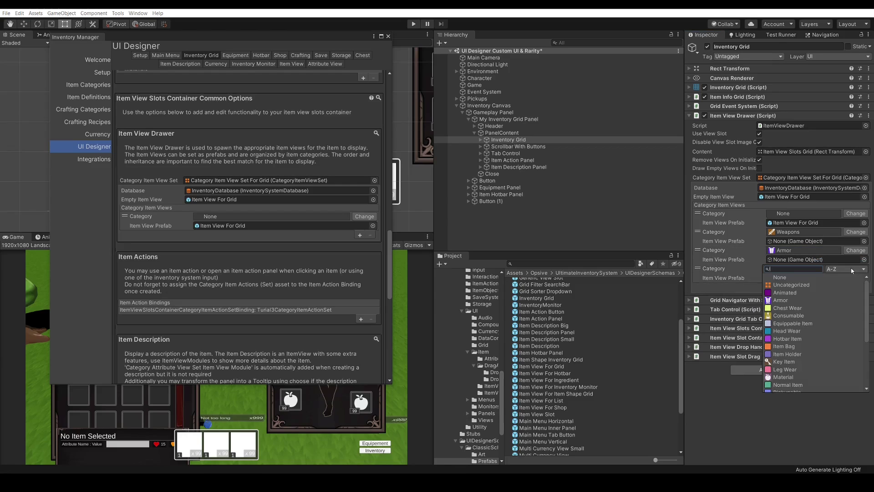
pyautogui.write('mat')
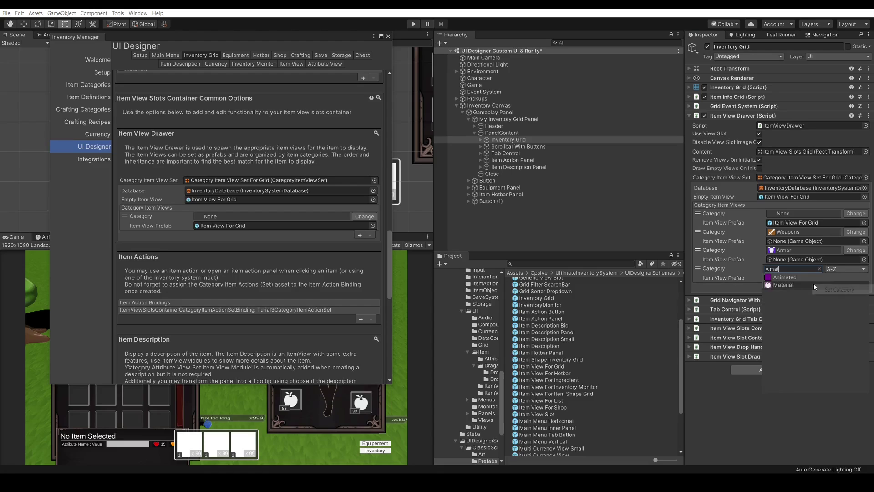
pyautogui.click(819, 285)
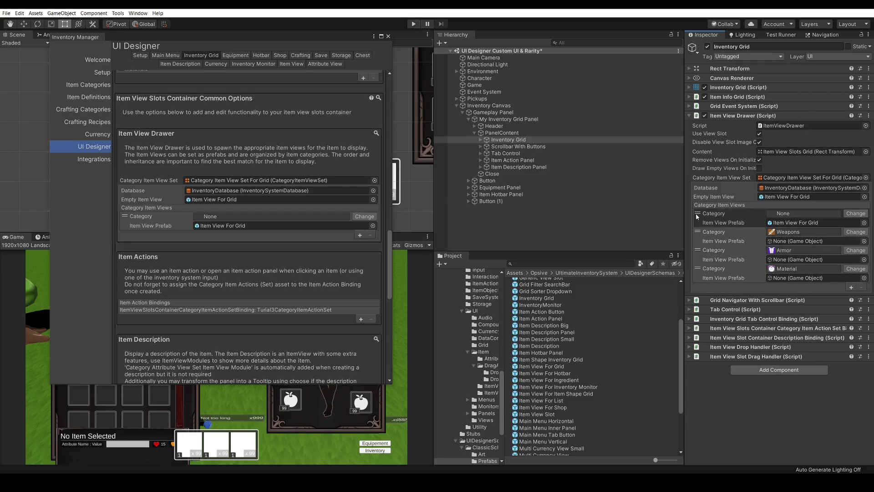
# Move the Item View For Grid entry below Material, then duplicate its prefab in UIDesignerSchemas and start renaming the copy.
pyautogui.moveTo(697, 215); pyautogui.dragTo(723, 277)
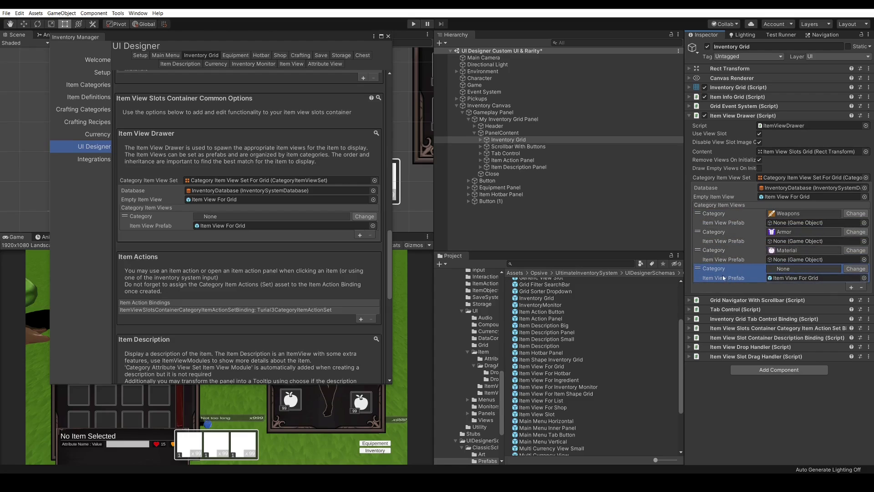
pyautogui.click(779, 278)
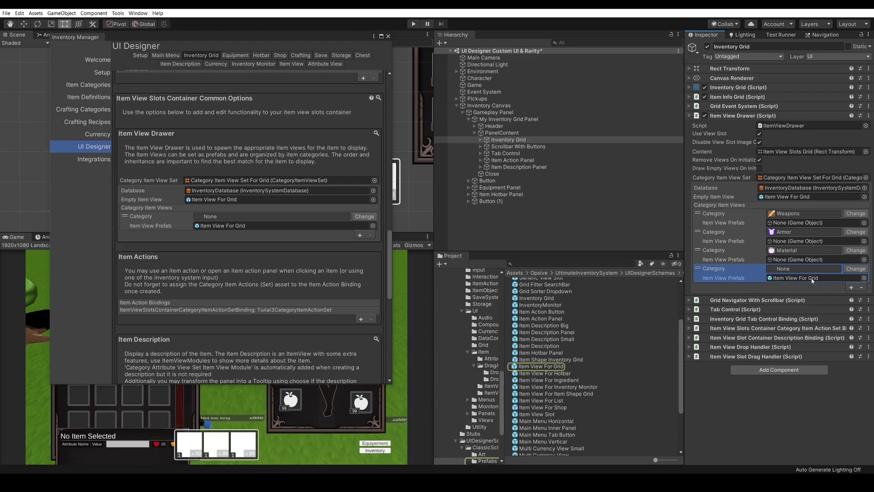
pyautogui.click(556, 367)
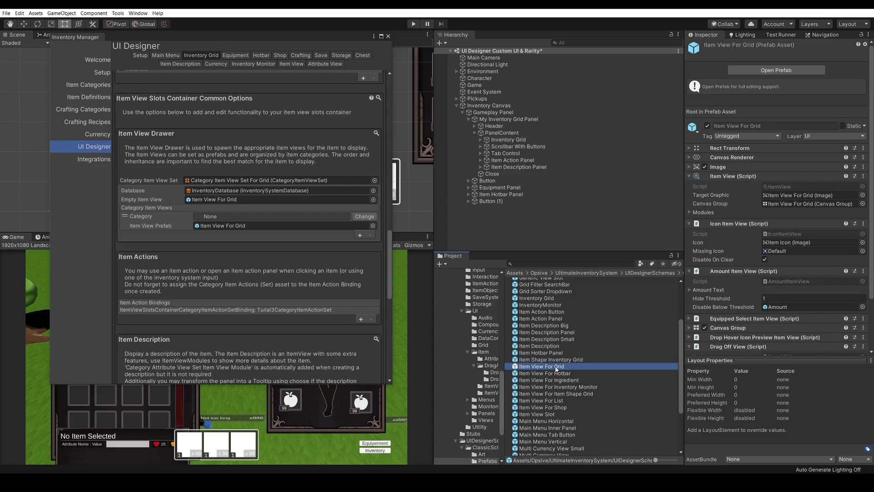
pyautogui.hotkey('ctrl', 'd')
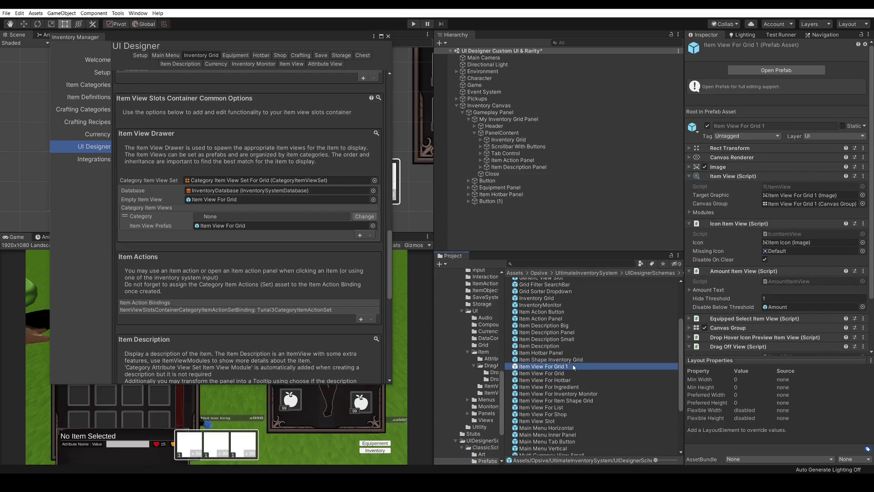
pyautogui.click(574, 366)
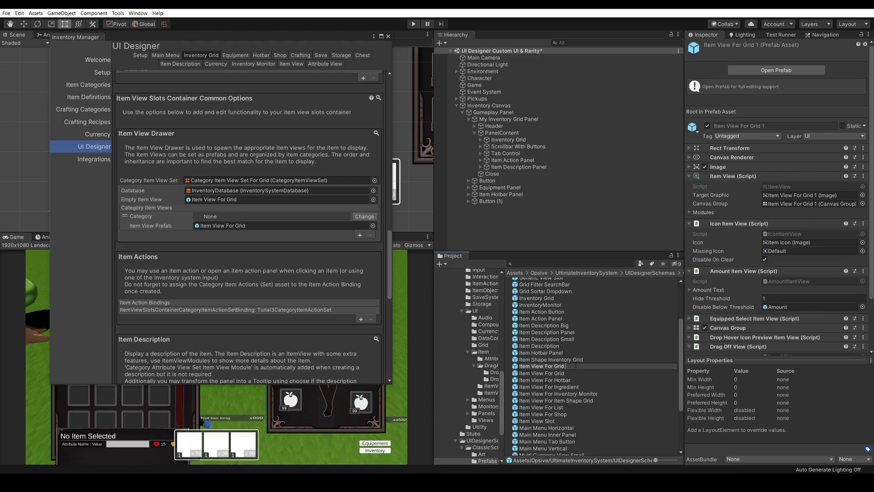